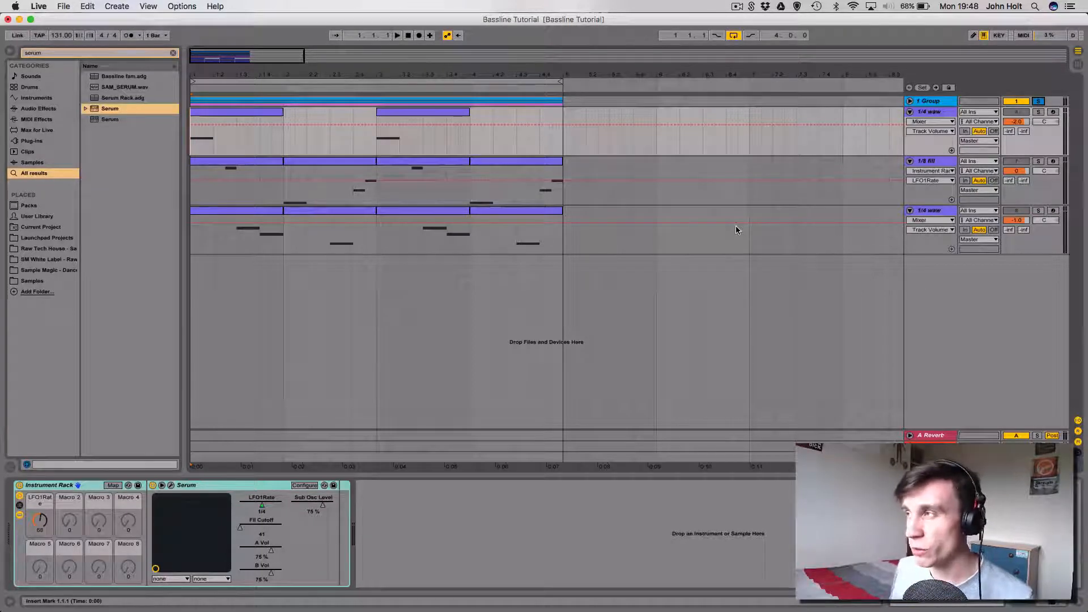
- Play the existing bassline arrangement from the start to hear the three tracks together
left_click(397, 35)
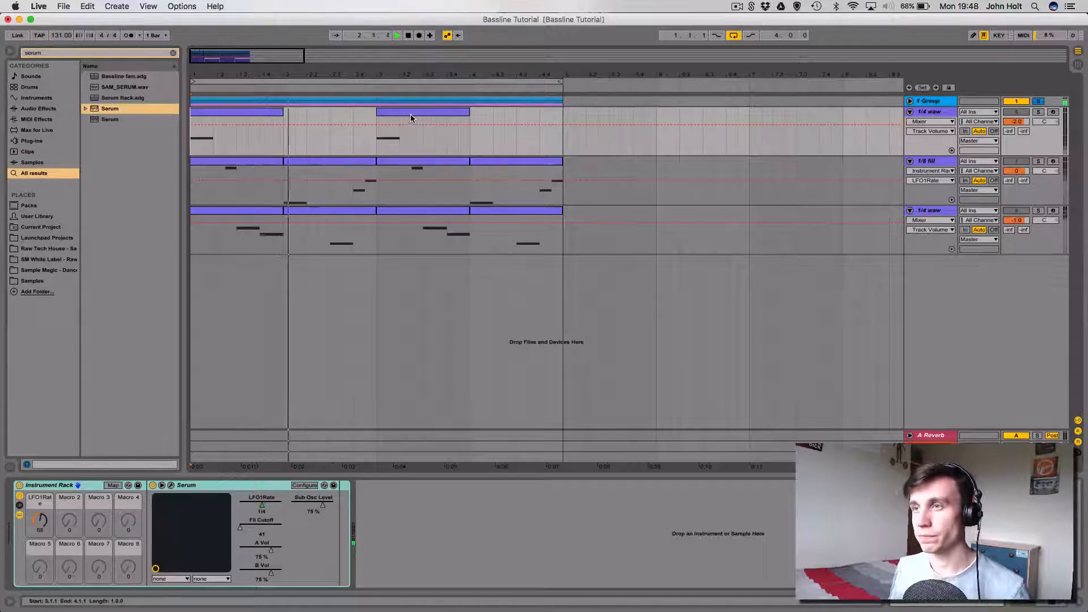
key("space")
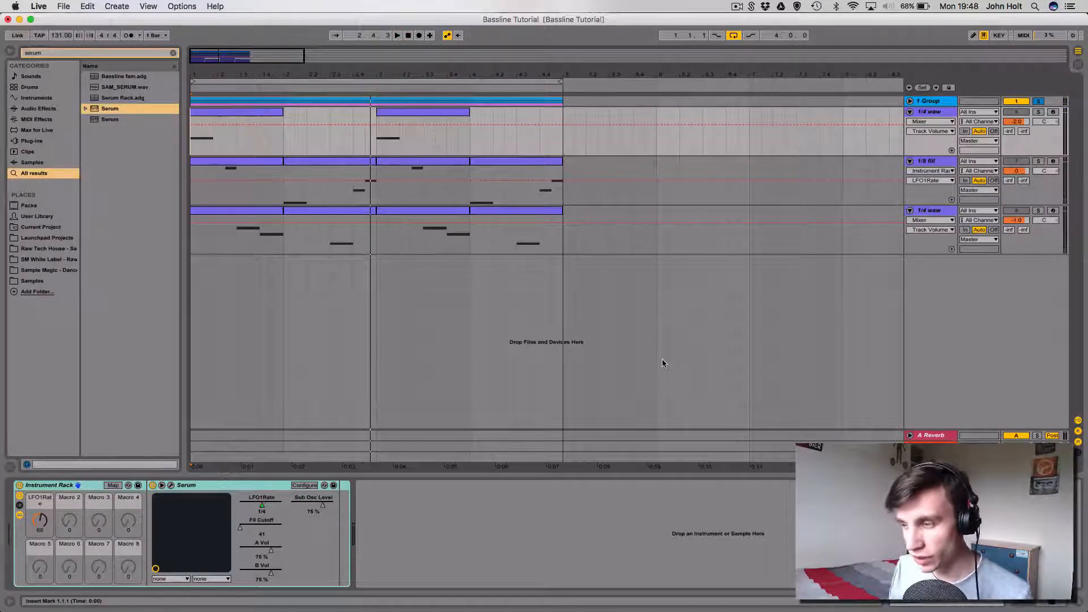
- Insert a new MIDI track below the lower 1/4 waw track and load the Serum instrument onto it
left_click(929, 247)
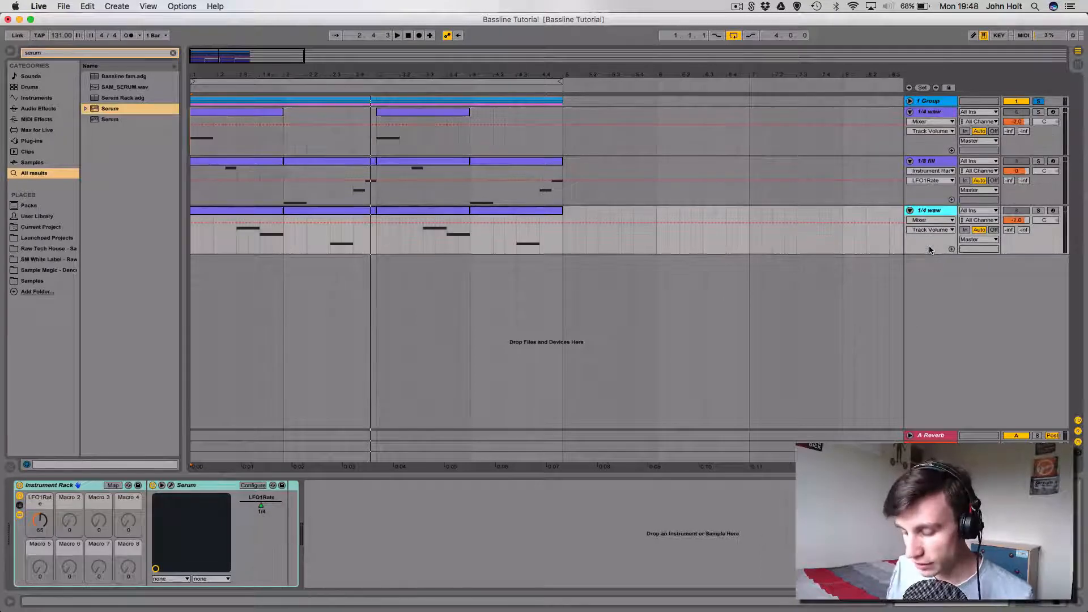
key("super+shift+t")
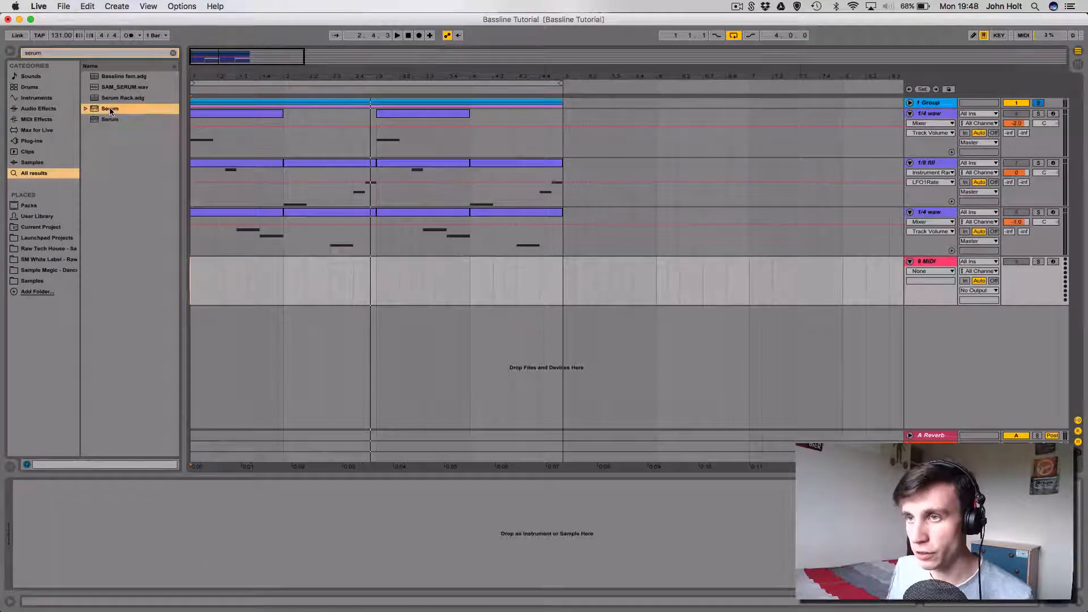
left_click_drag(111, 111, 292, 287)
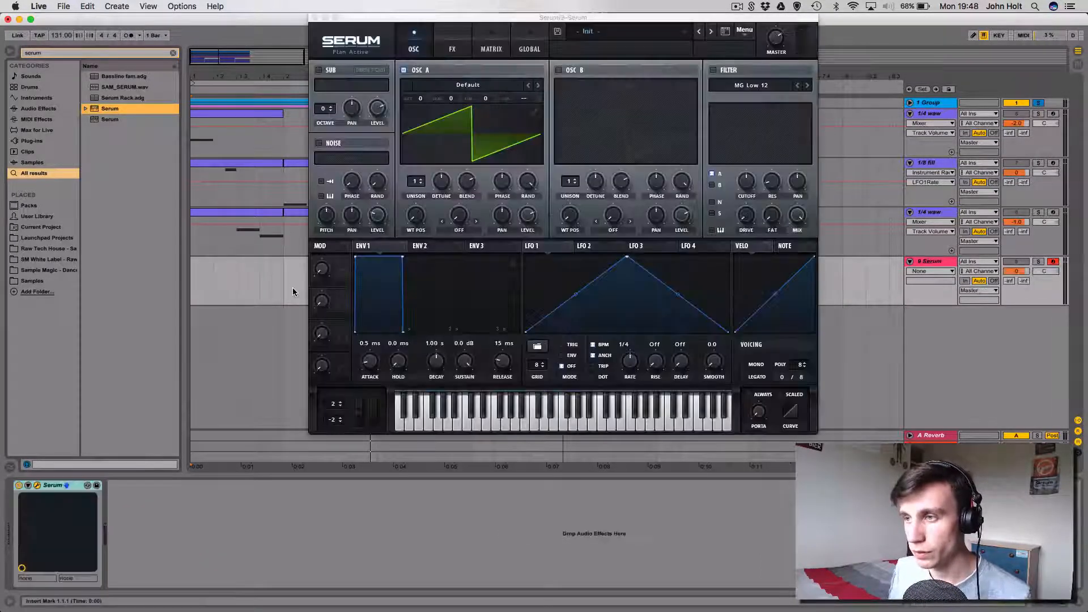
left_click_drag(576, 19, 542, 105)
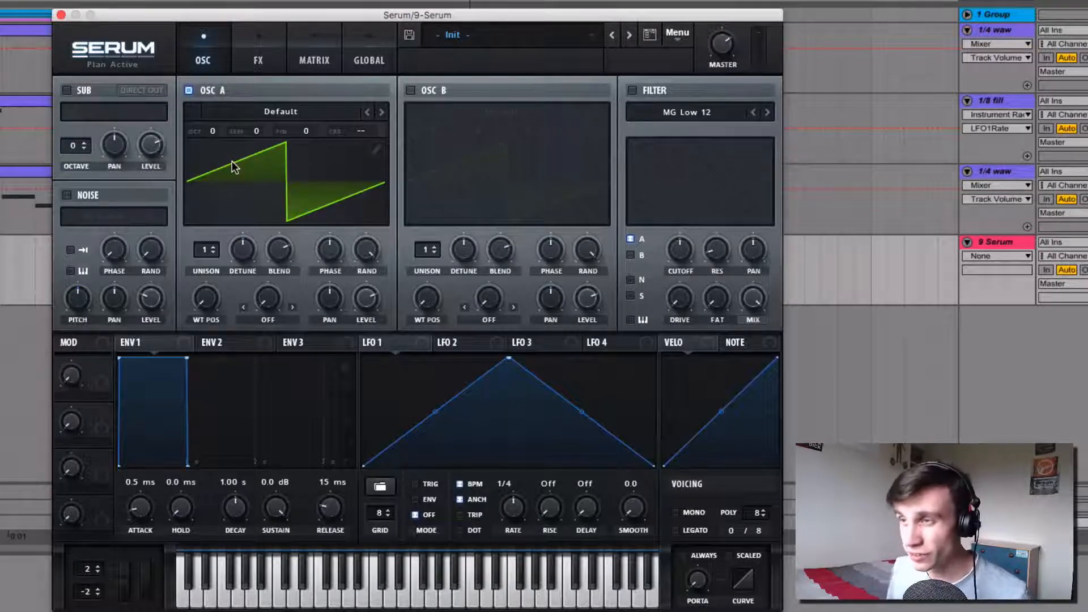
- Enable the Sub oscillator and Osc B in the new Serum patch
left_click(67, 92)
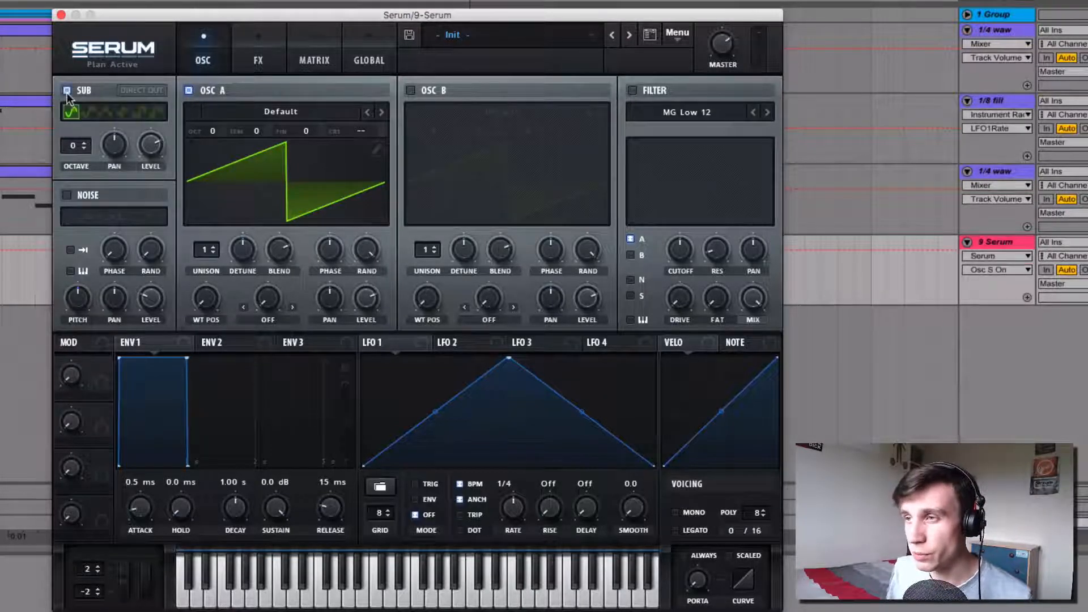
left_click(411, 91)
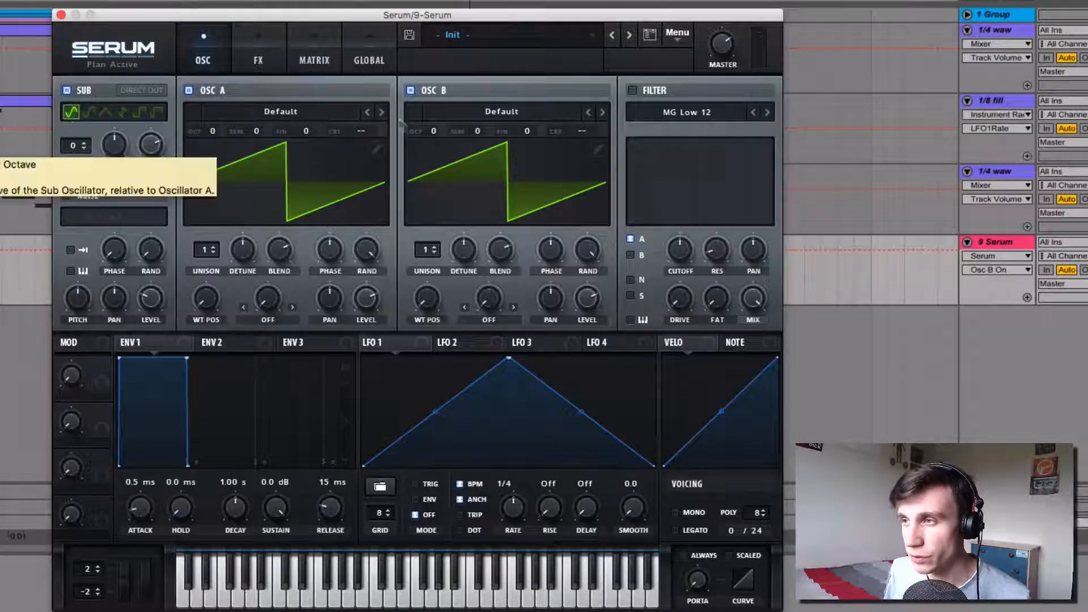
- Load the Analog wavetable Basic Shapes into Osc A and set the Sub oscillator's octave to -2
left_click(270, 111)
mouse_move(271, 129)
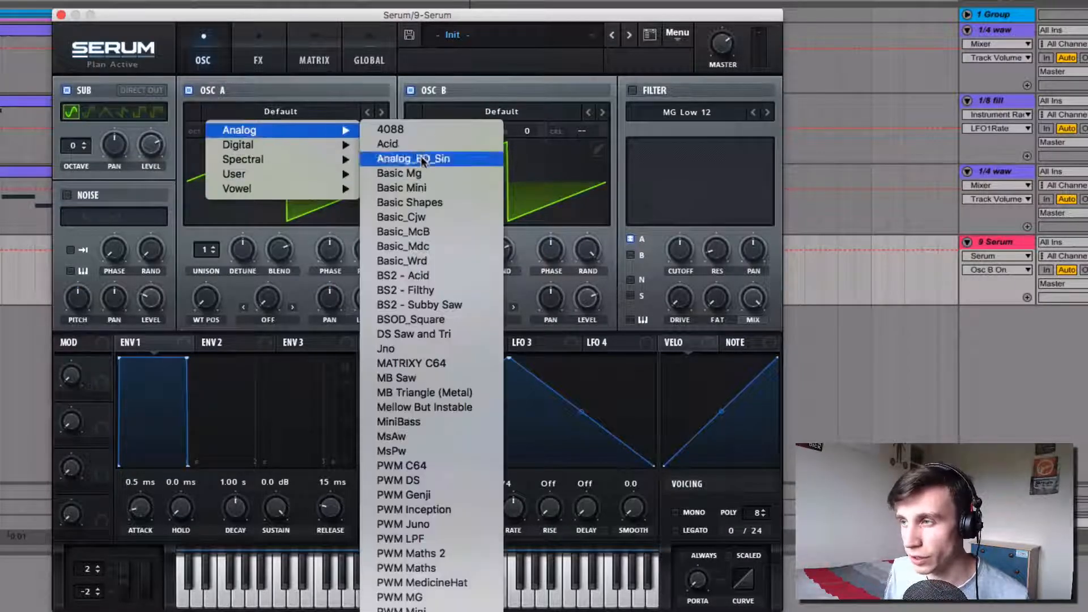
left_click(438, 202)
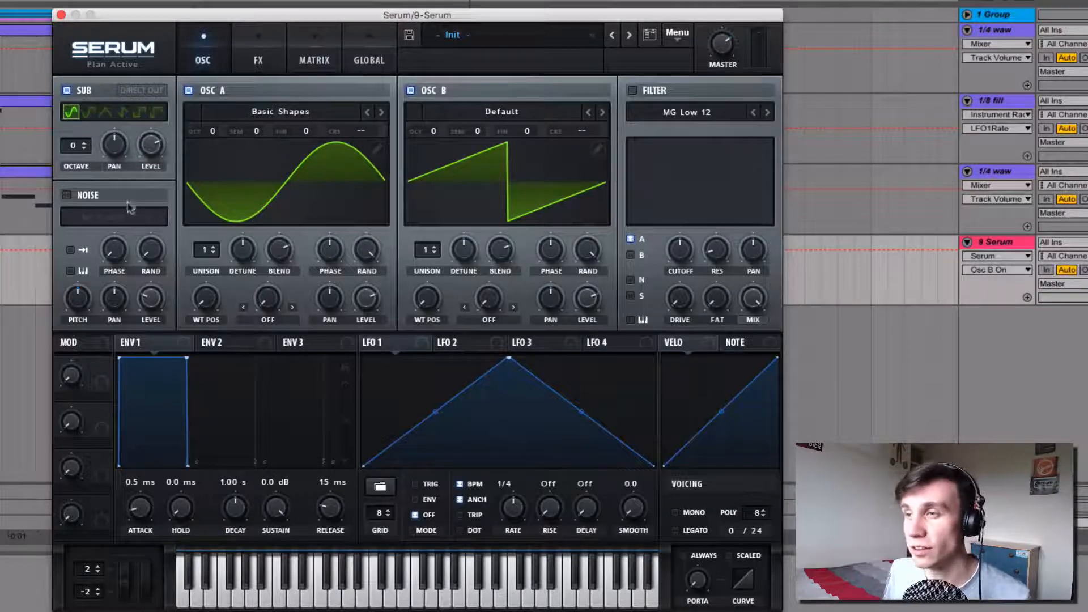
left_click(84, 147)
left_click(84, 148)
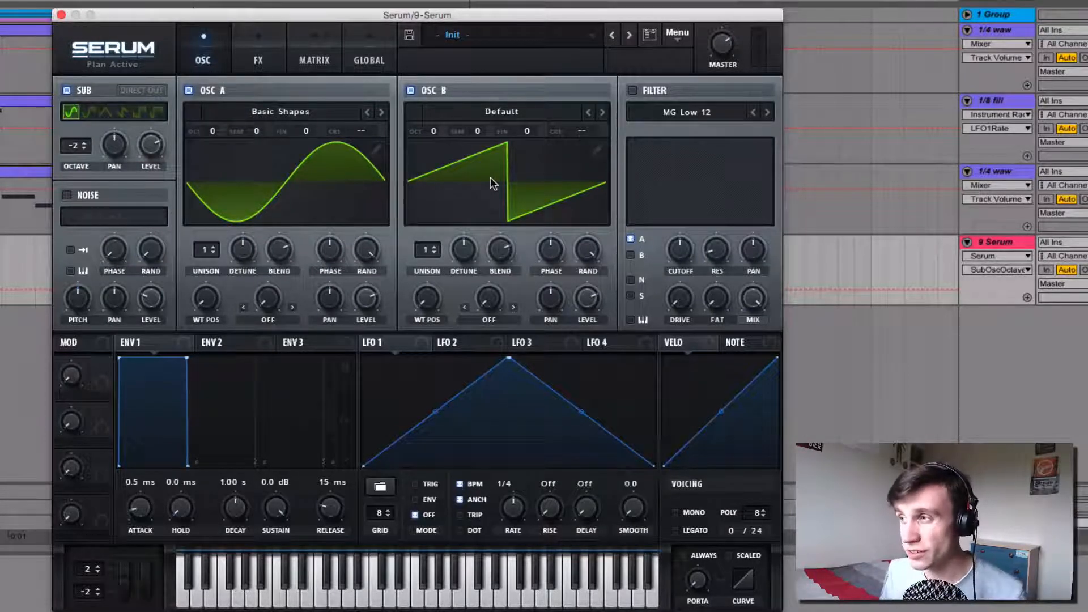
- Enable the MG Low 12 filter with key tracking and route Osc B and the Sub through it alongside Osc A
left_click(632, 91)
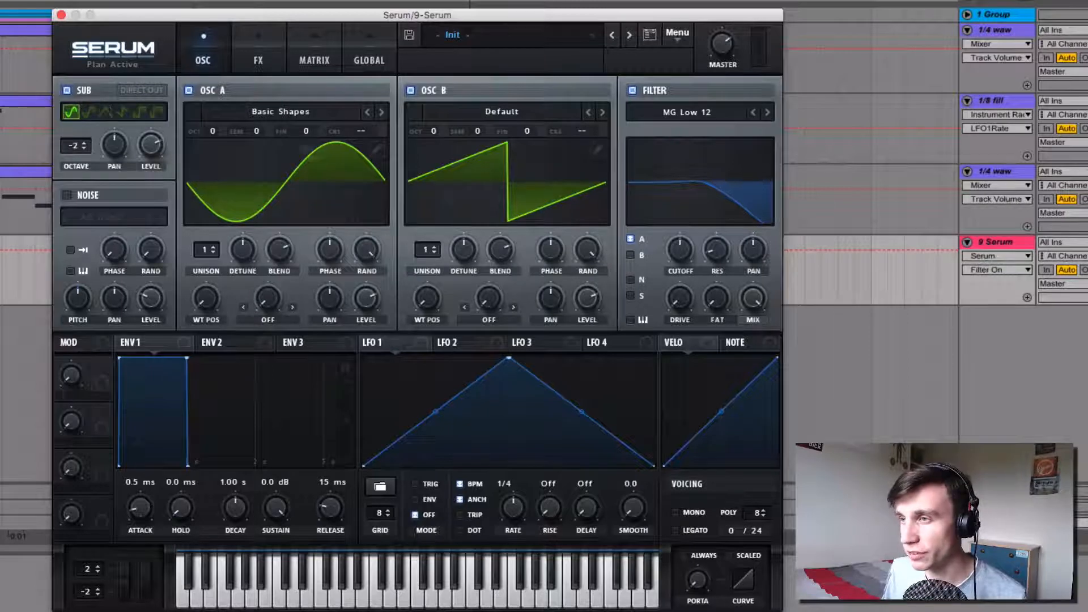
left_click(630, 255)
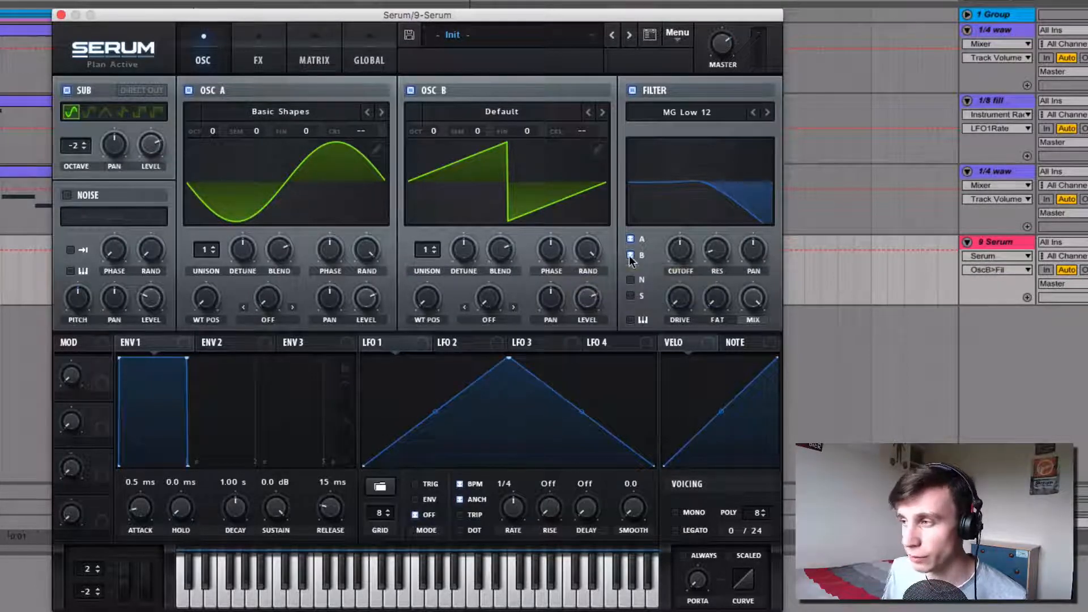
left_click(630, 295)
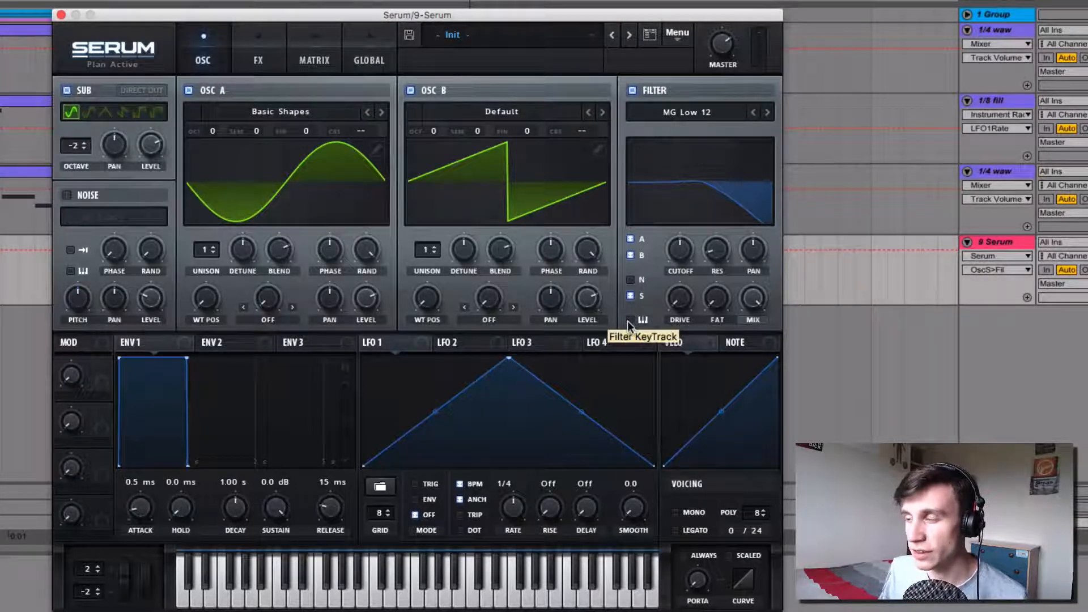
left_click(627, 321)
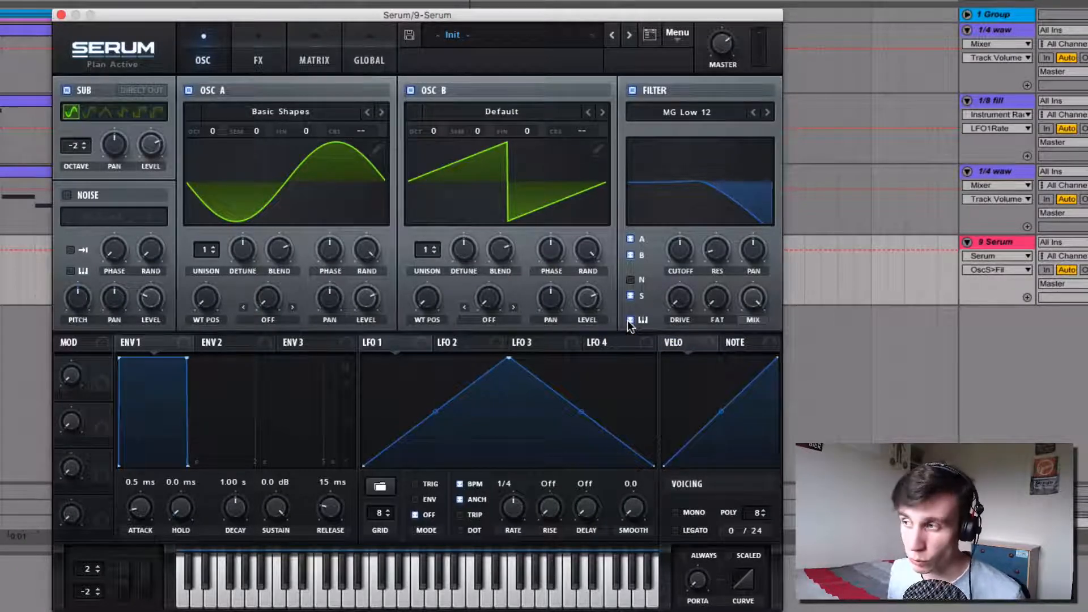
- Lower the filter cutoff to near its minimum, leaving it slightly open
left_click(862, 240)
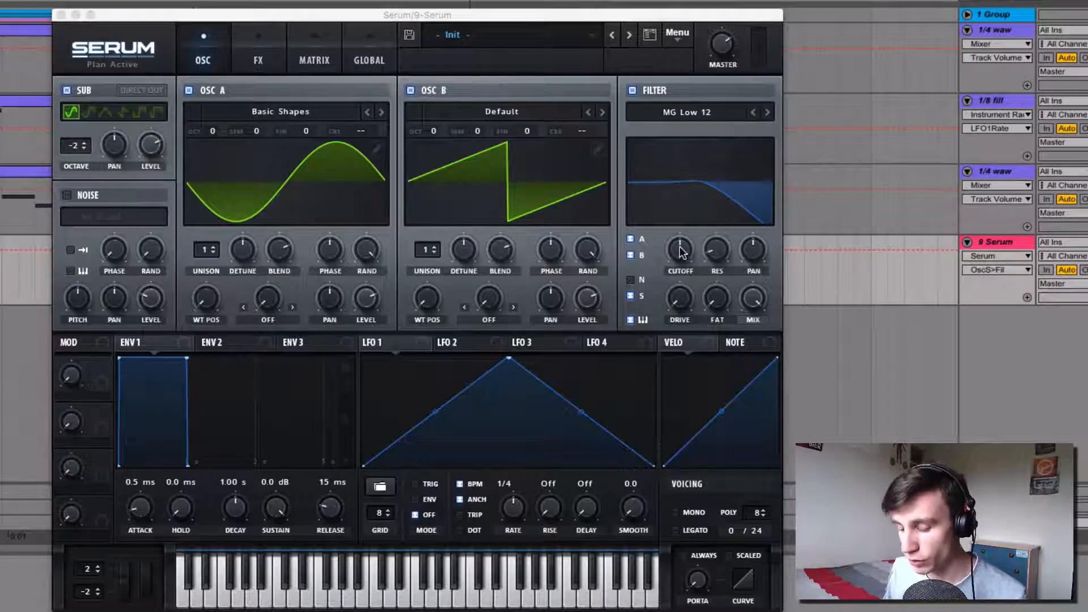
left_click_drag(680, 251, 656, 293)
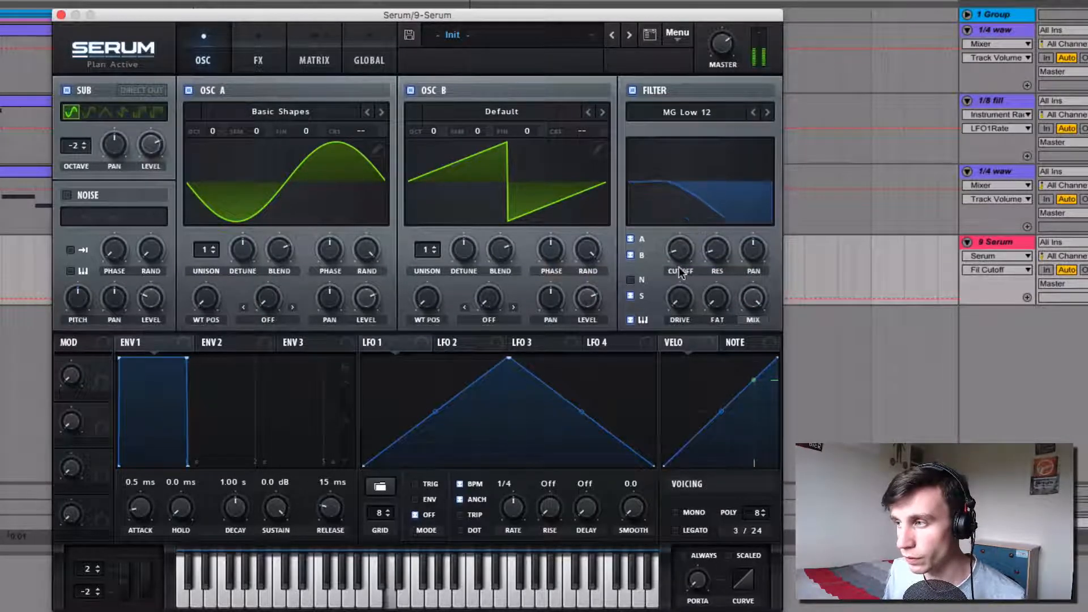
left_click_drag(678, 253, 654, 247)
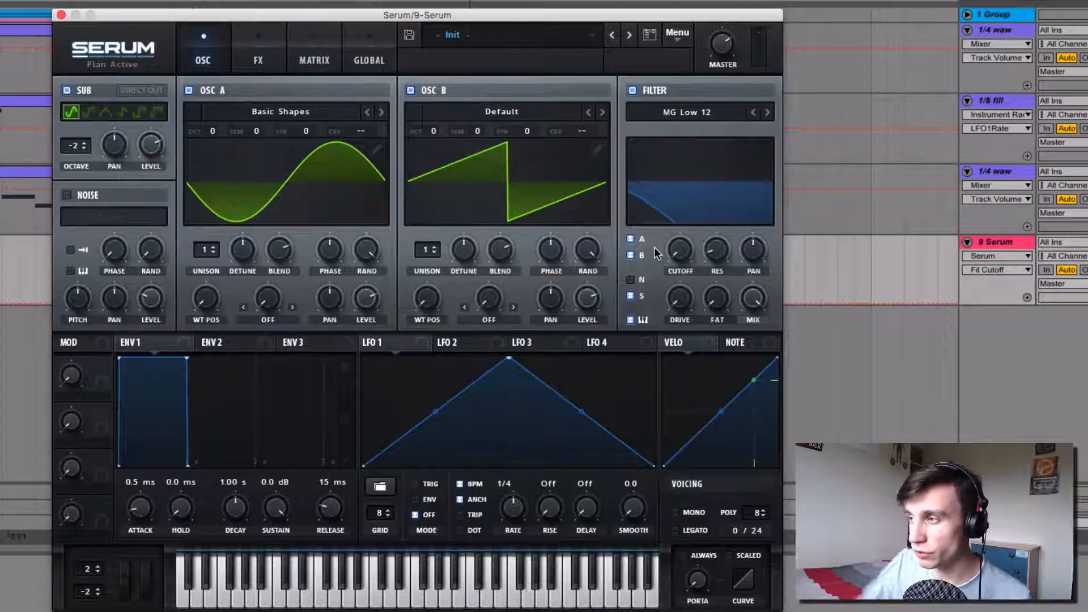
mouse_move(680, 253)
mouse_move(680, 251)
left_mouse_down()
mouse_move(682, 100)
mouse_move(675, 286)
mouse_move(675, 233)
left_mouse_up()
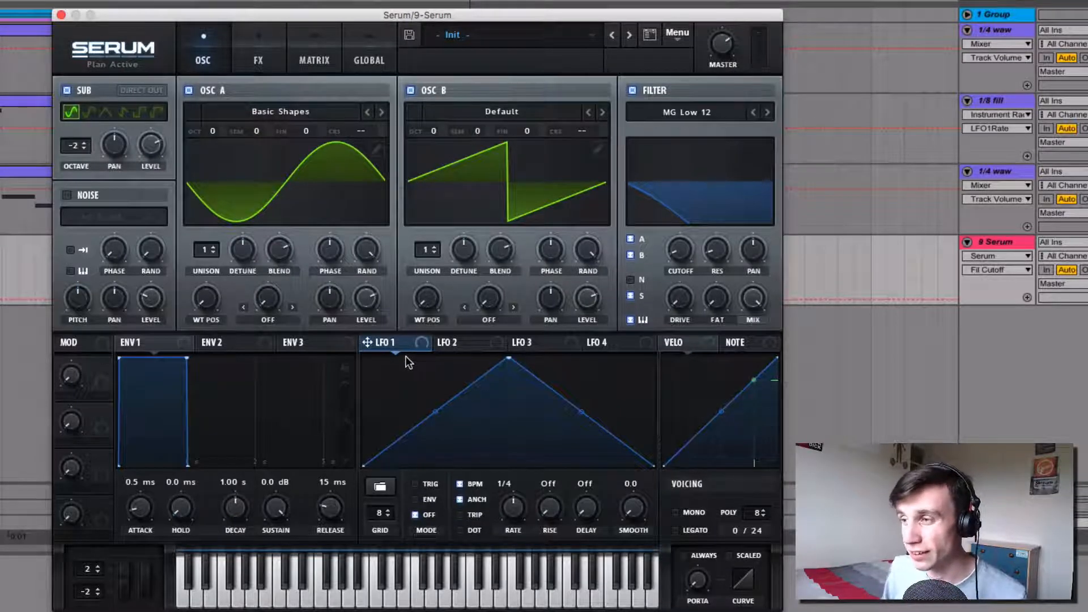
- Assign LFO 1 to the filter cutoff, fine-tune the modulation depth and base cutoff, and close the Serum window
left_click_drag(378, 347, 675, 270)
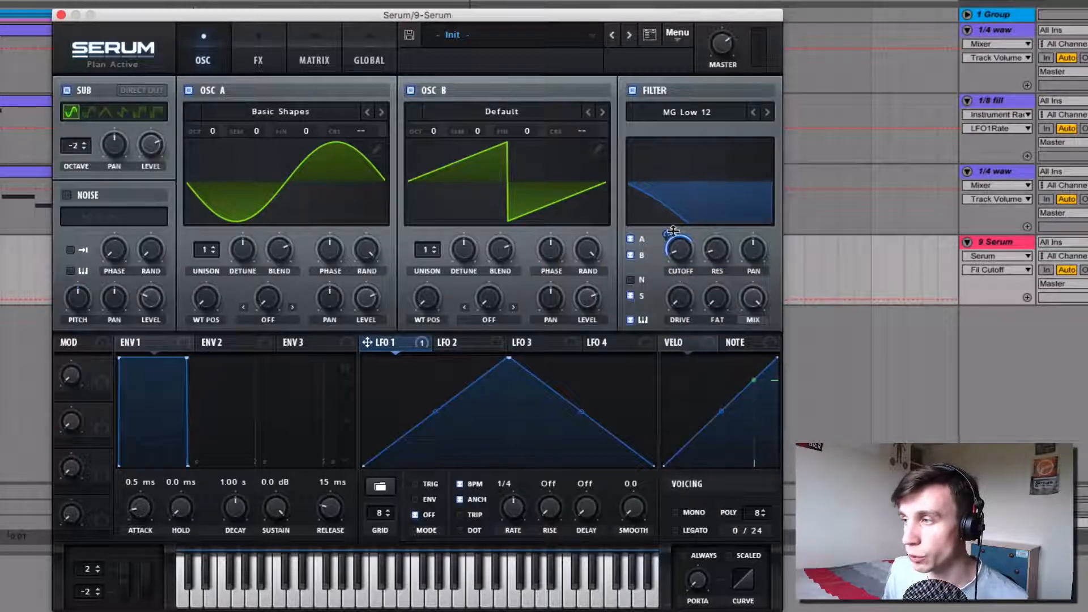
mouse_move(673, 231)
left_mouse_down()
mouse_move(666, 196)
mouse_move(672, 274)
mouse_move(669, 232)
left_mouse_up()
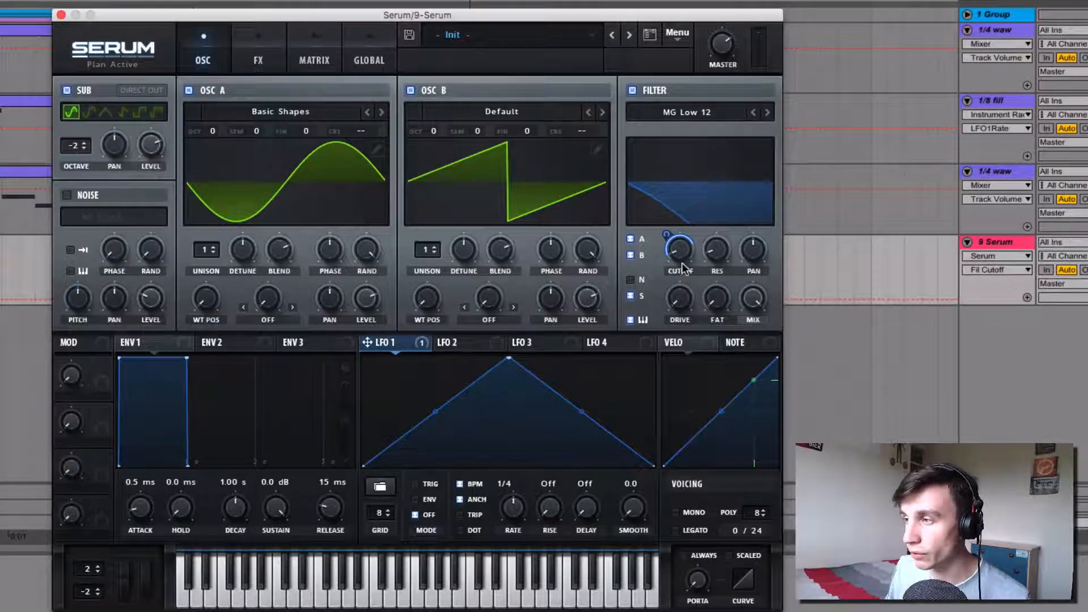
mouse_move(682, 253)
left_mouse_down()
mouse_move(682, 216)
mouse_move(684, 249)
left_mouse_up()
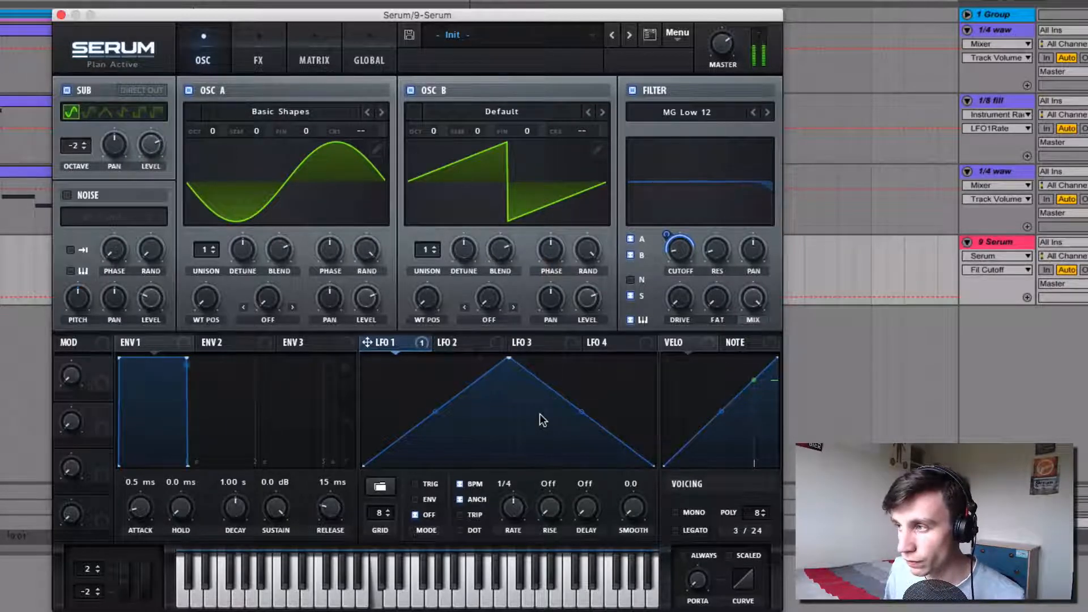
left_click_drag(678, 252, 693, 308)
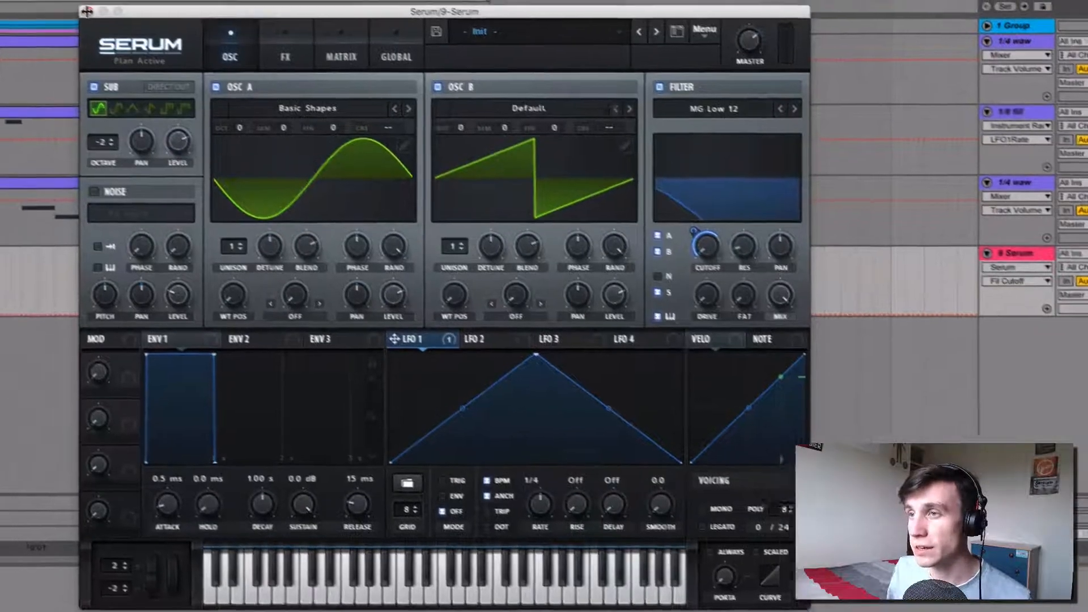
left_click(68, 2)
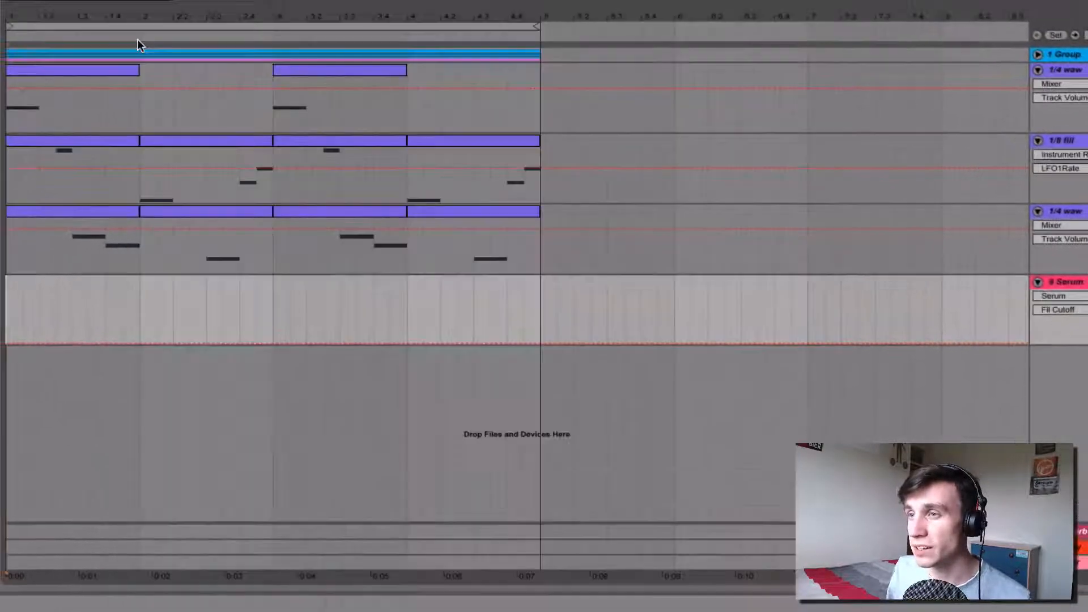
- Select the upper 1/4 waw track and play the arrangement to hear its part
left_click(37, 70)
left_click(1065, 70)
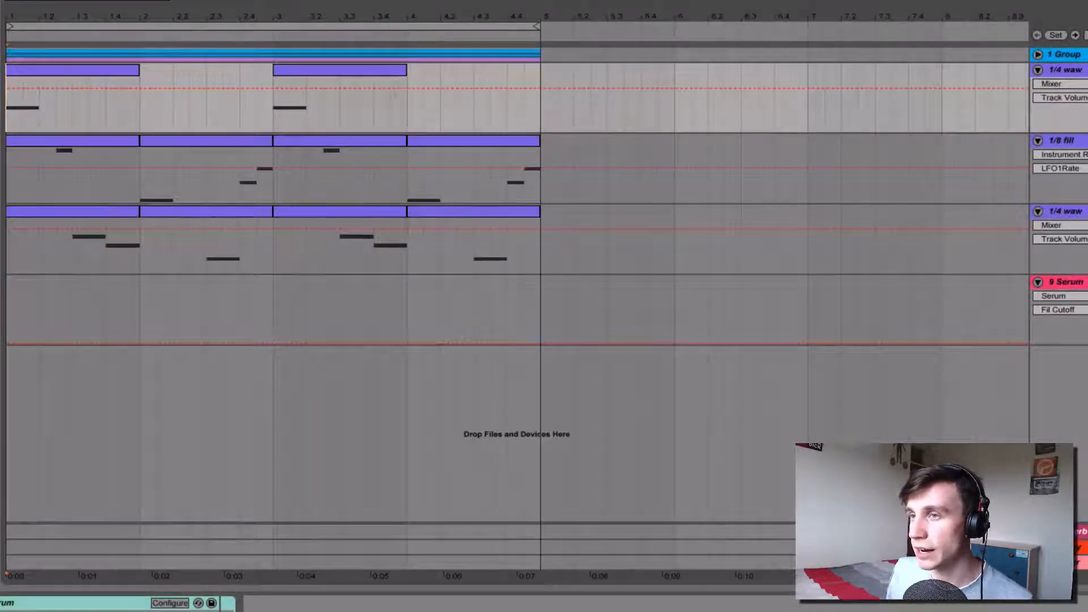
key("space")
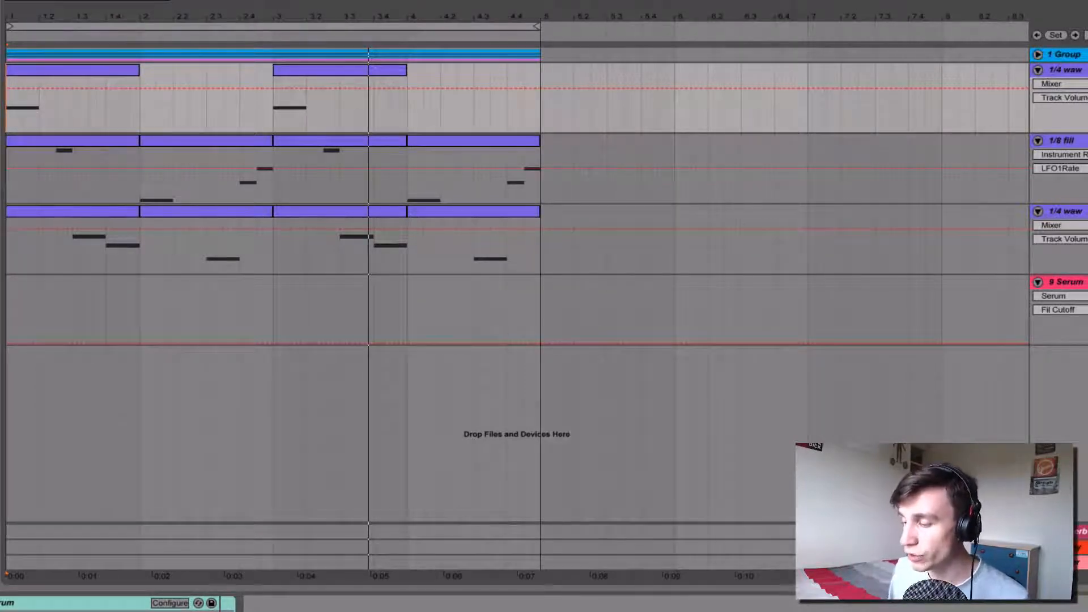
- Examine the Serum patch on the 1/8 fill track, including its LFO 1 rate, and return to the arrangement
left_click(1079, 142)
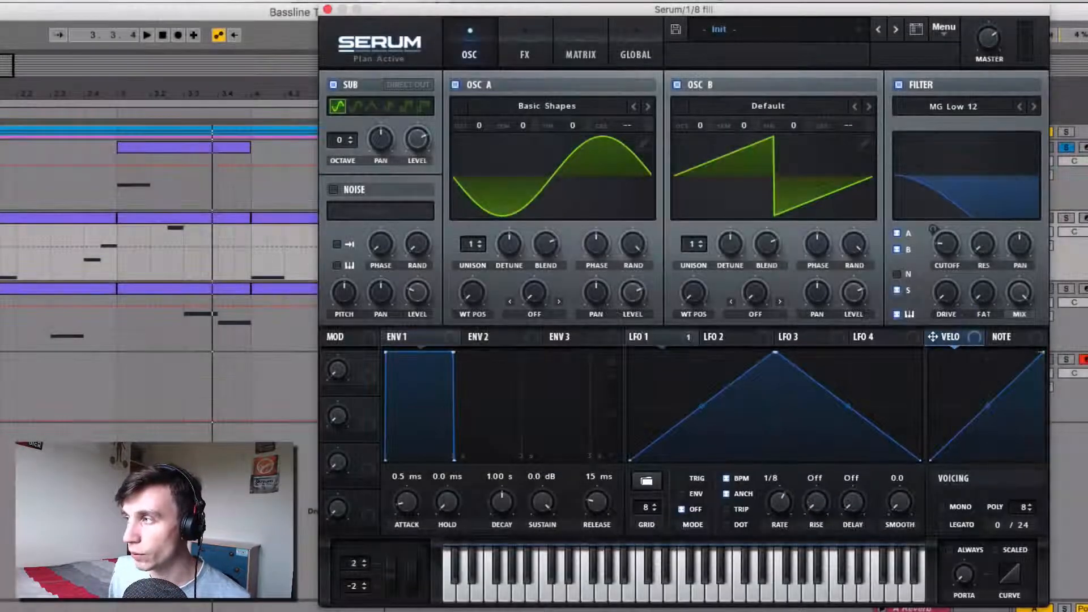
left_click(1067, 148)
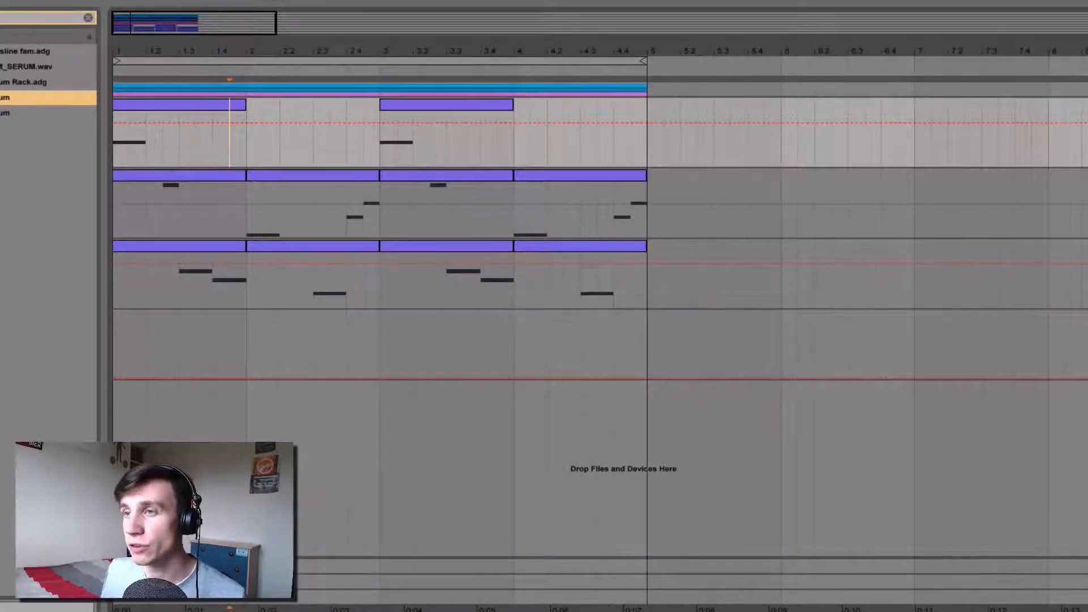
left_click(425, 1)
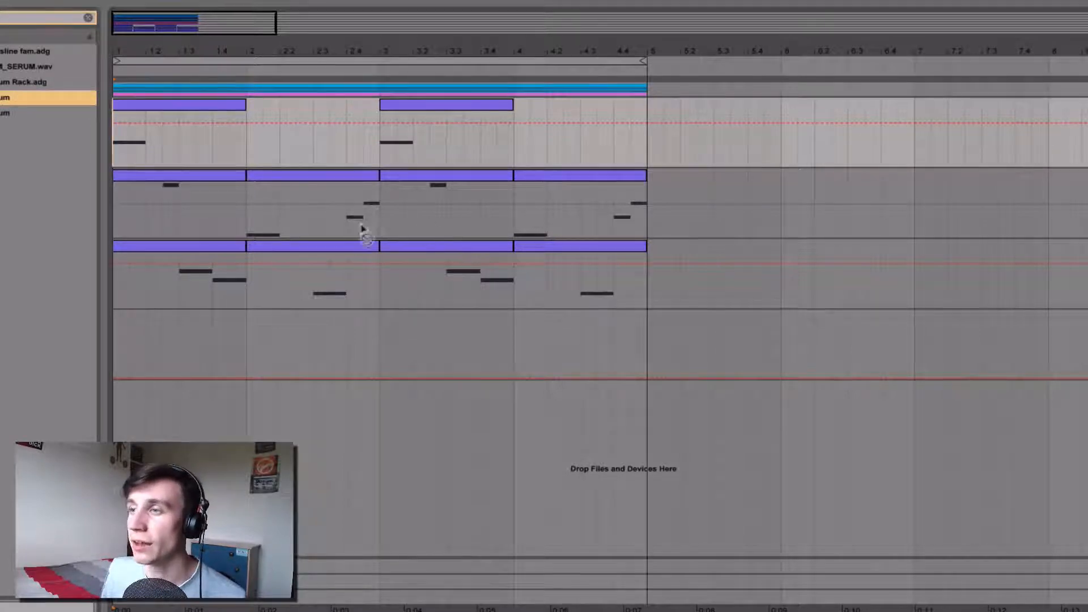
- Select the 1/8 fill track and play through the arrangement to hear how its fill notes fit with the other parts
left_click(168, 191)
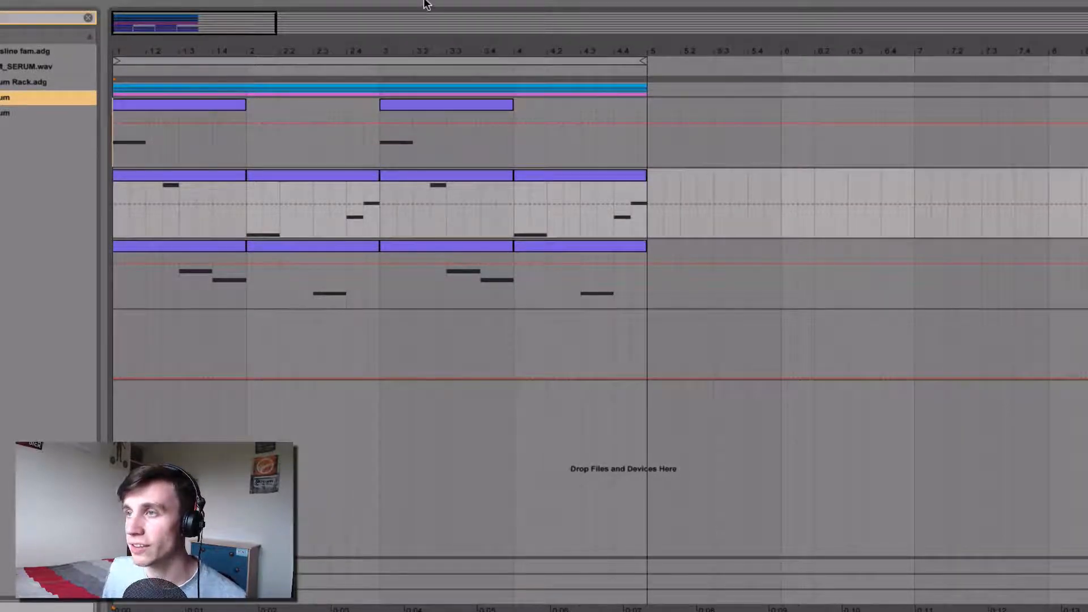
key("space")
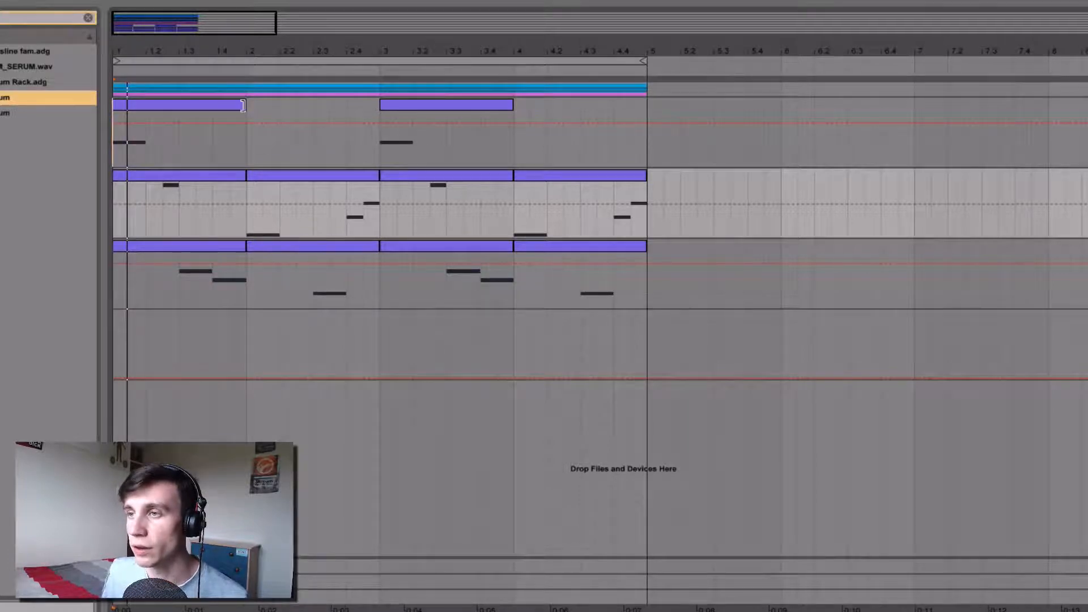
left_click(241, 69)
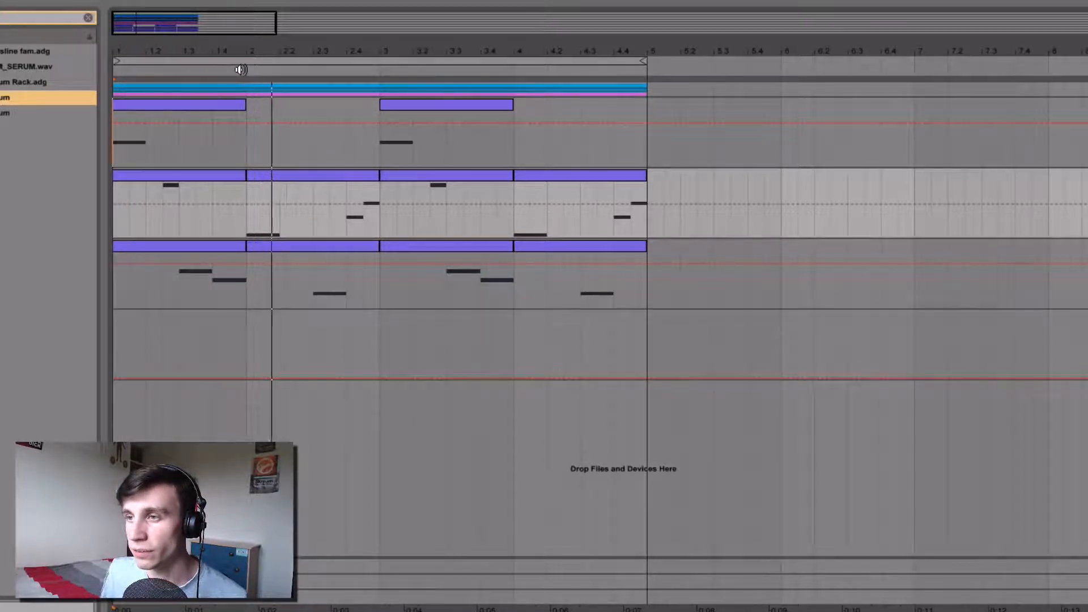
left_click(236, 68)
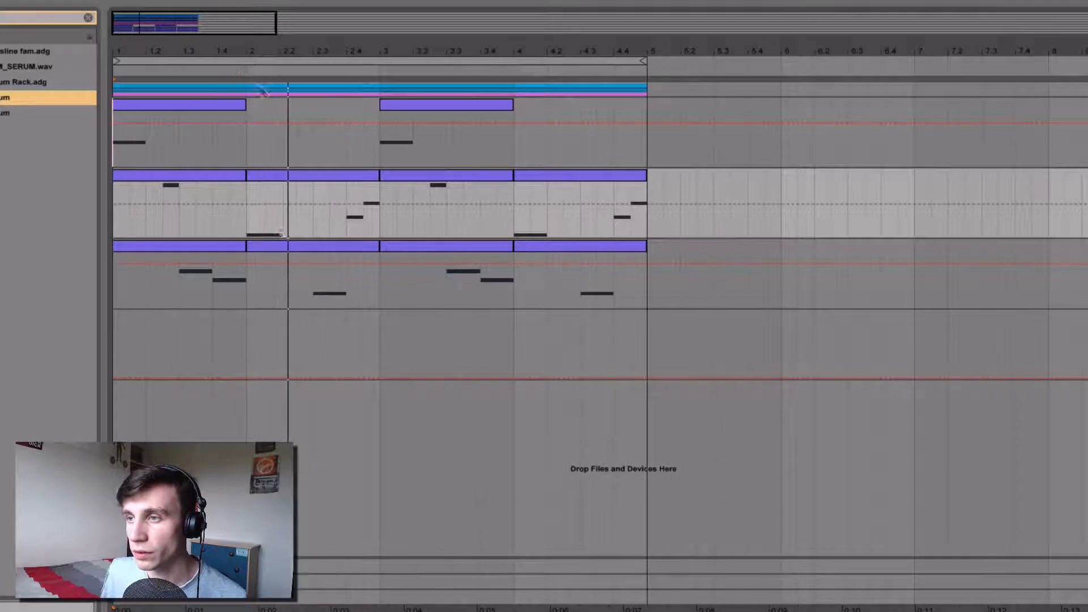
left_click(322, 70)
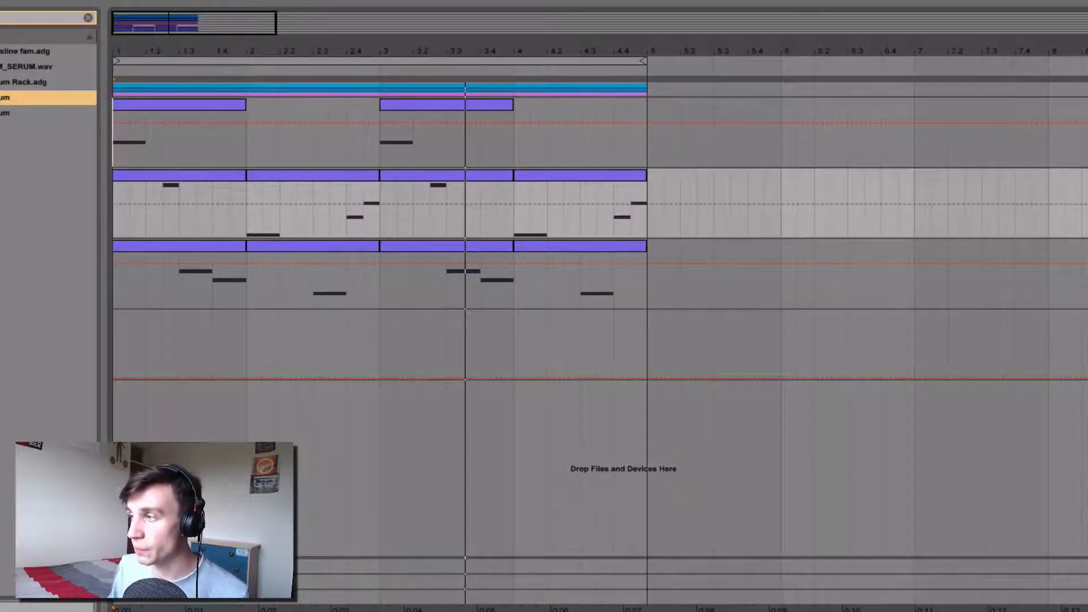
- Examine Serum on the lower 1/4 waw track, browsing Osc B's wavetable categories without changing the selection, audition a note, and close the window
left_click(1081, 275)
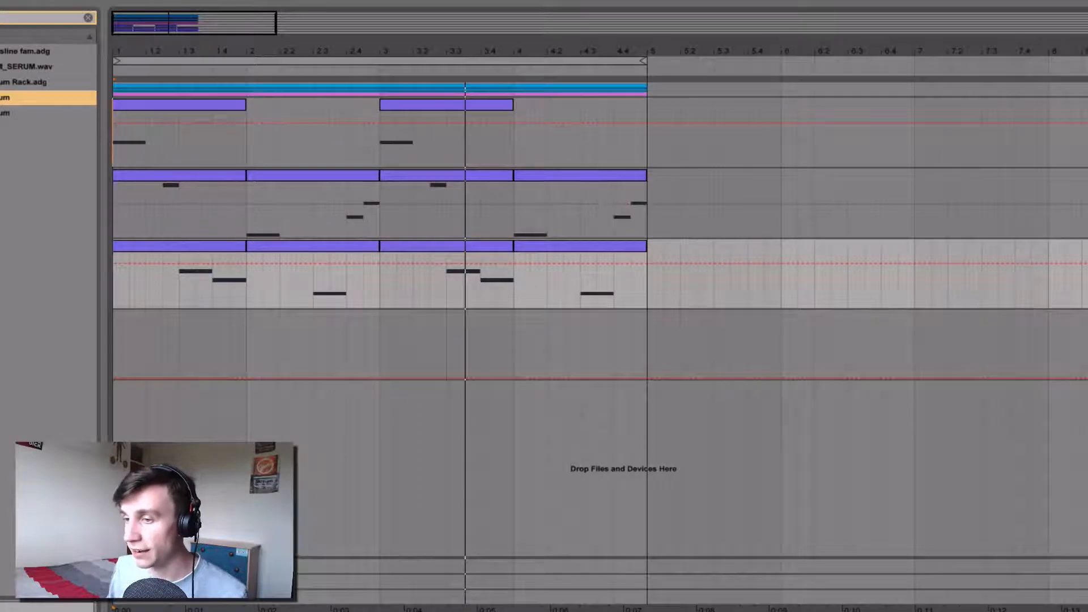
key("ctrl+alt+p")
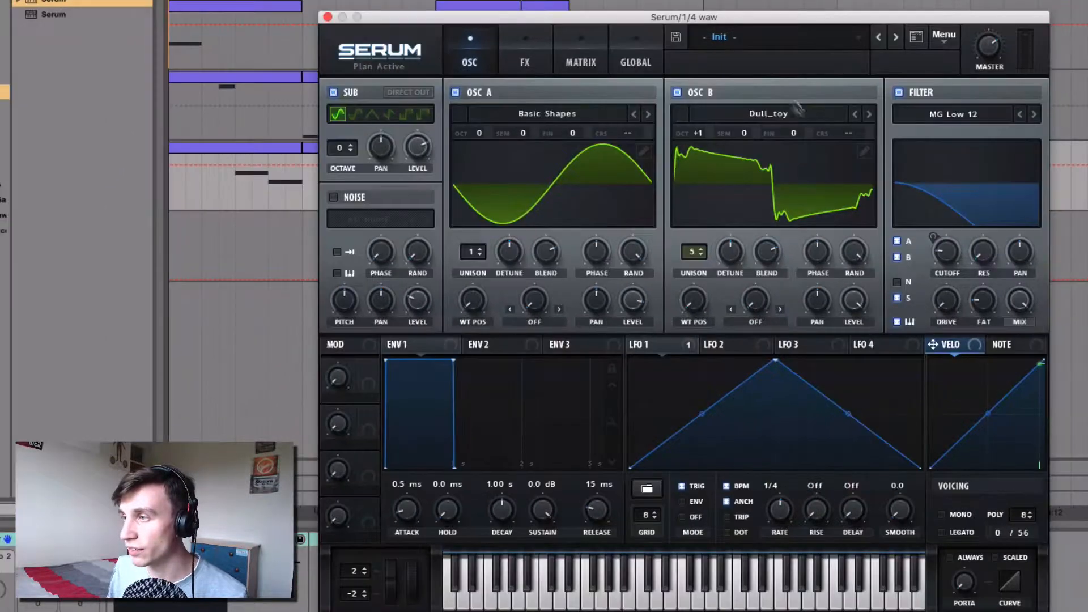
left_click(864, 60)
mouse_move(737, 132)
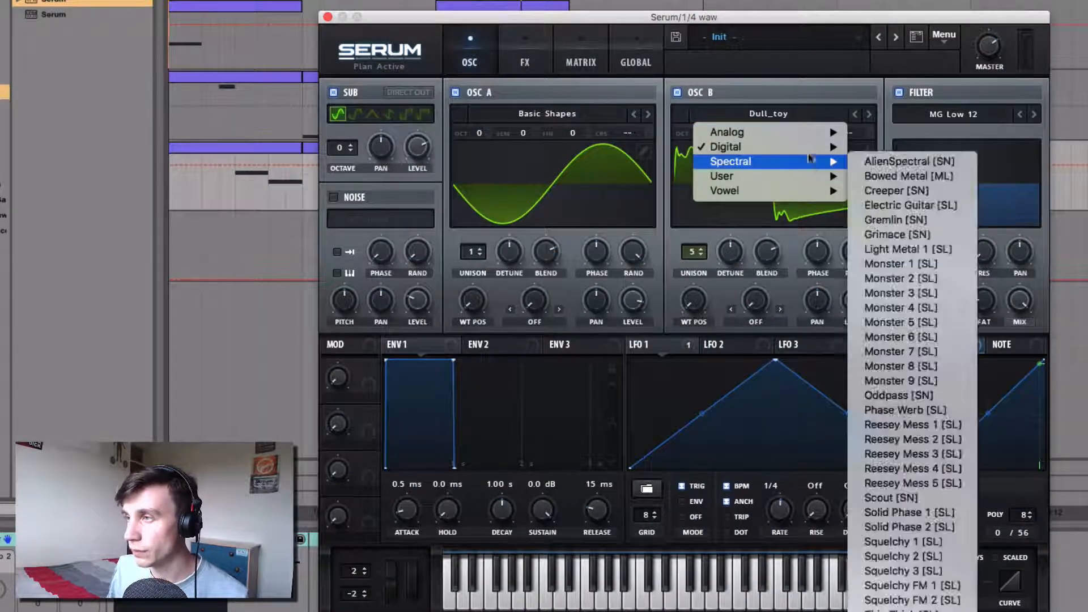
left_click(798, 83)
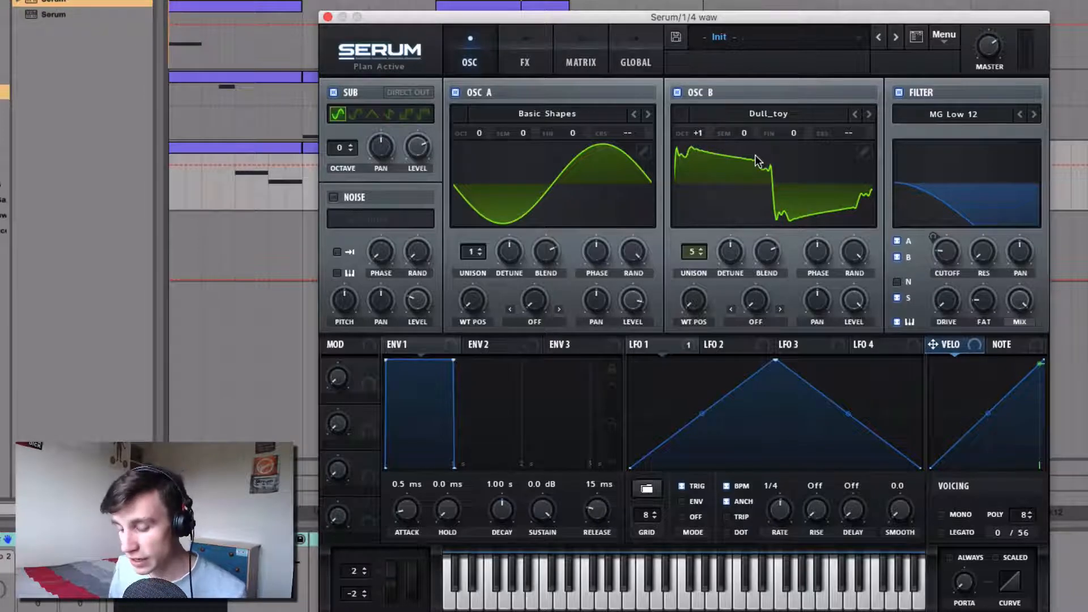
key("a")
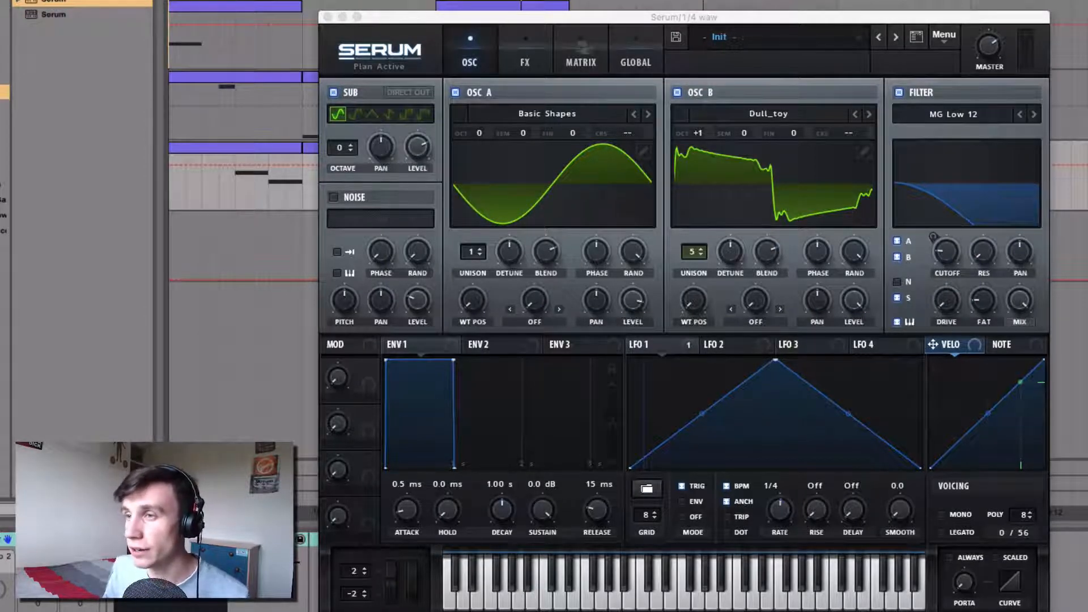
left_click(328, 17)
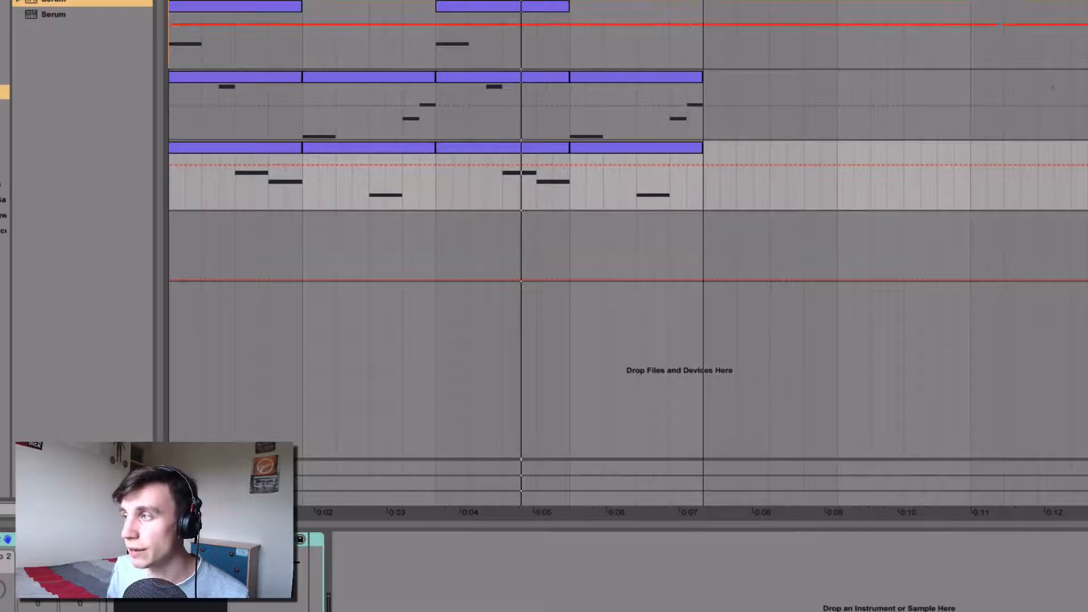